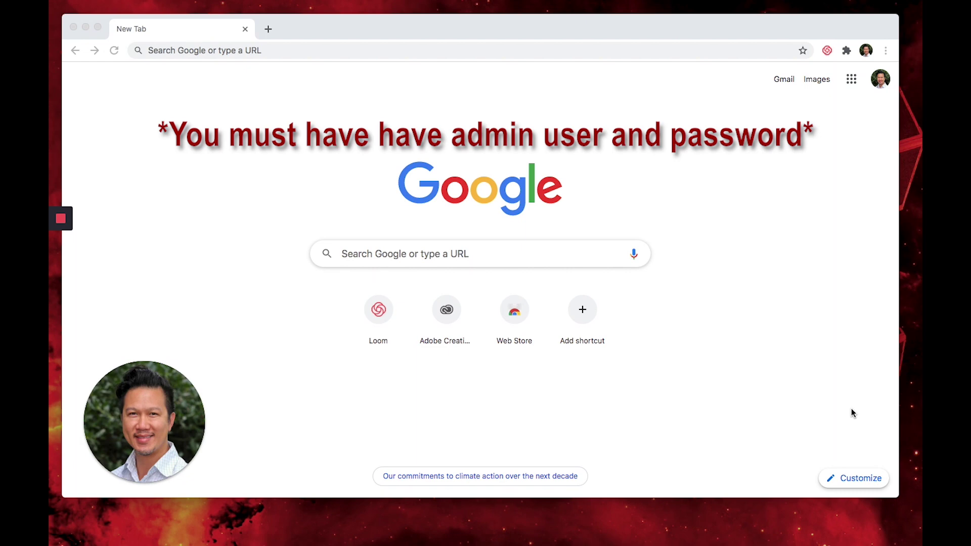
Go to creativecloud.adobe.com in Chrome using the address bar autocomplete for 'creati'
left_click(693, 49)
type("cre")
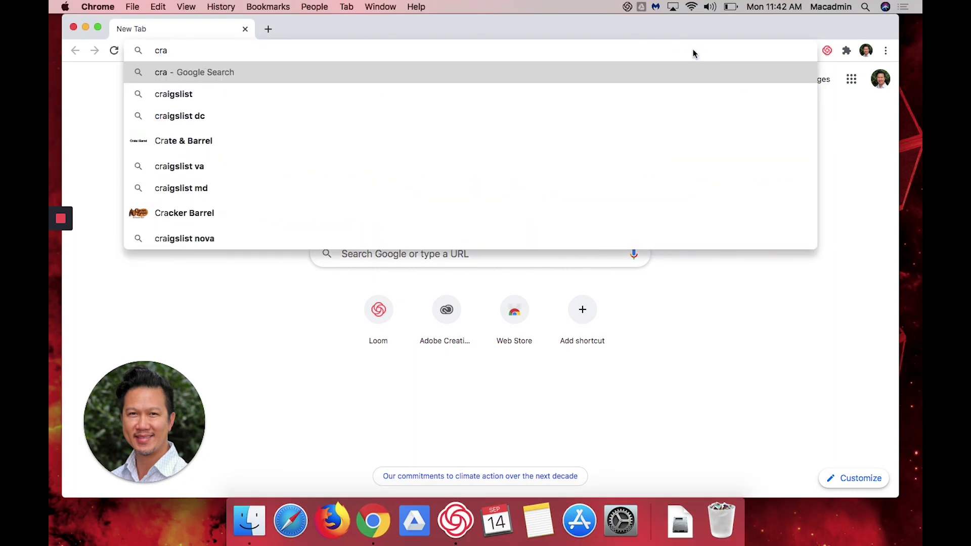
type("ati")
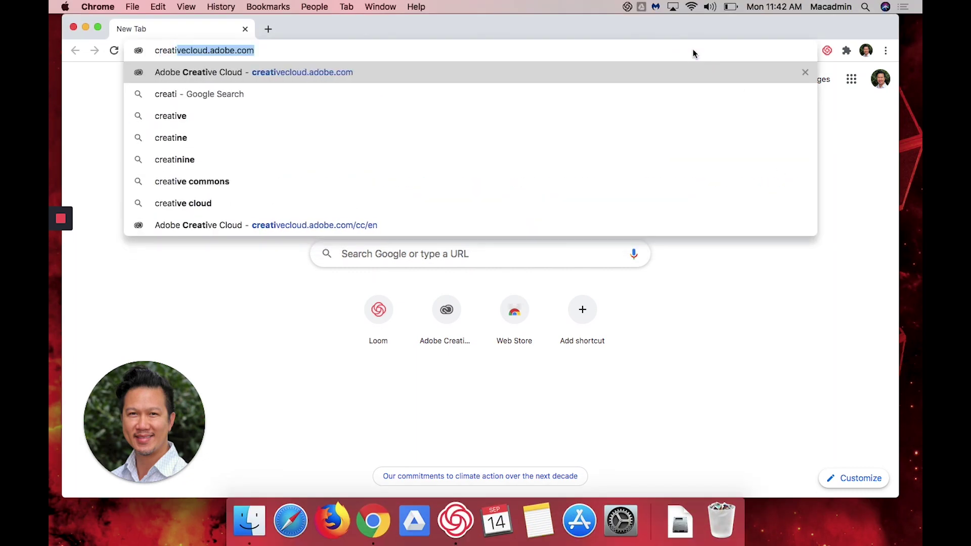
key("Right")
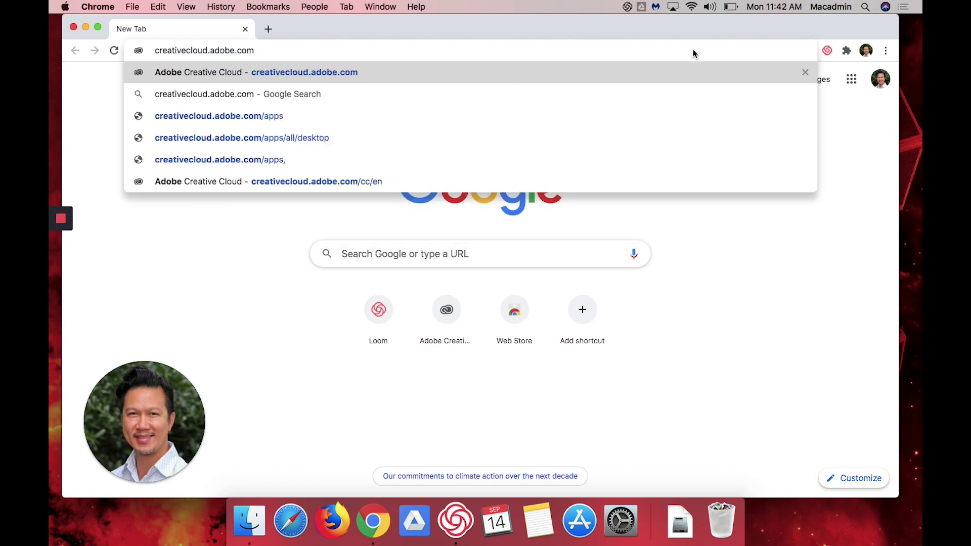
key("Return")
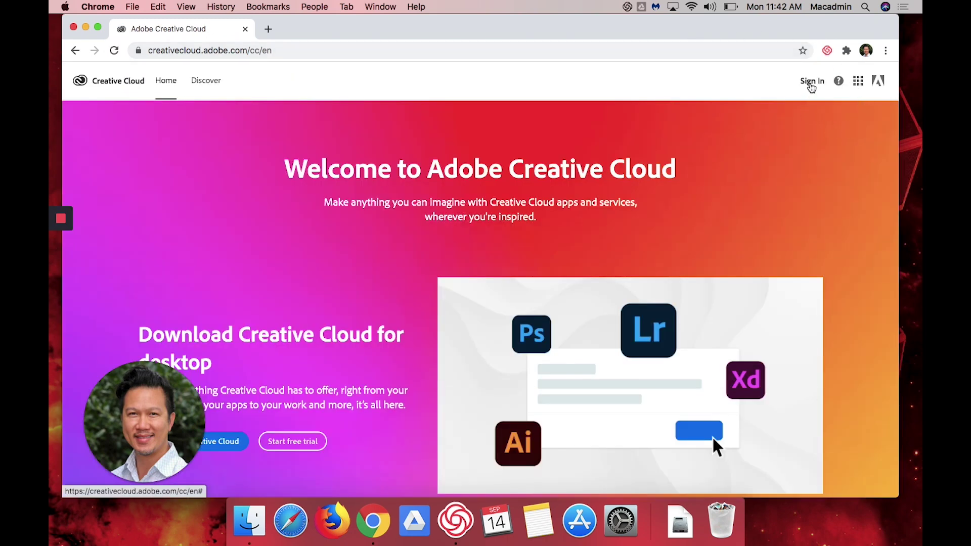
Sign in to Creative Cloud through Google, choosing the Enterprise ID (company or school) account
left_click(811, 86)
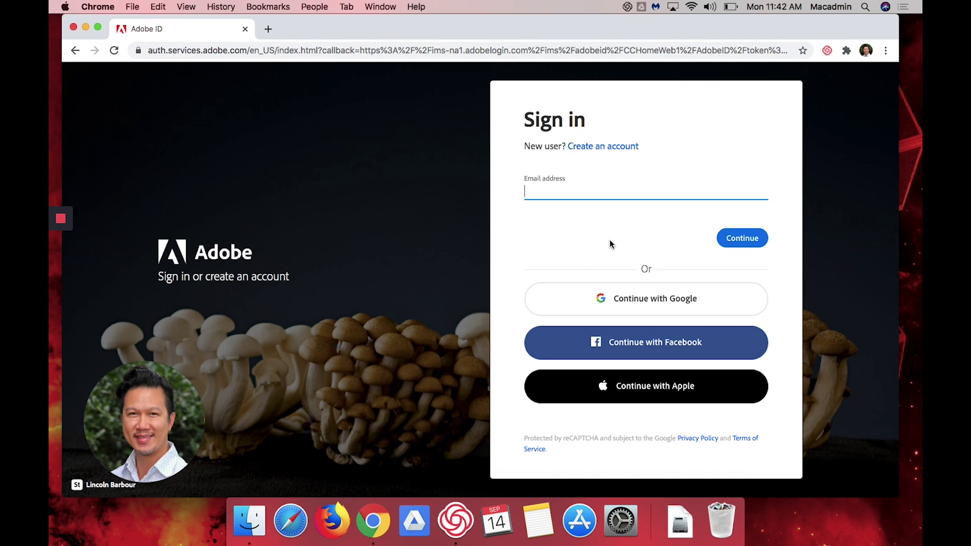
left_click(649, 308)
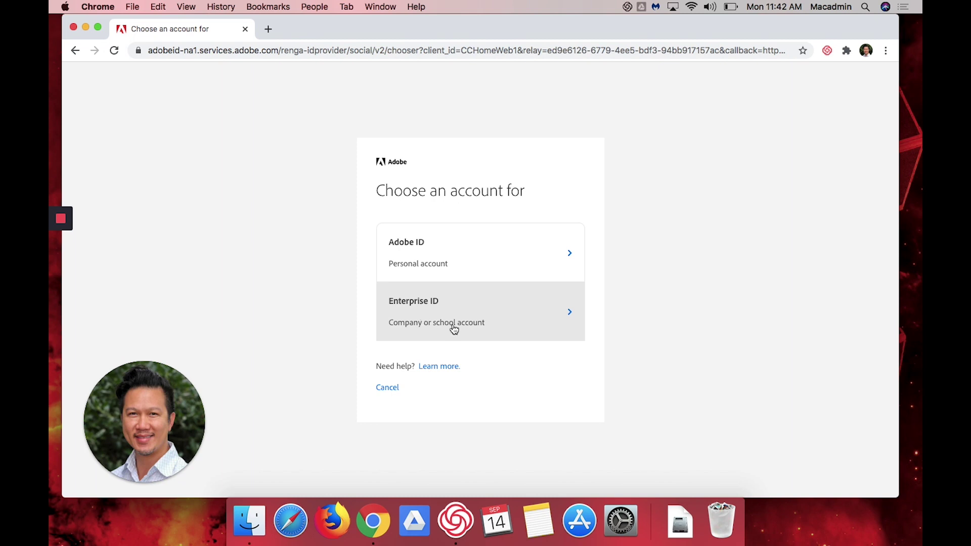
left_click(526, 318)
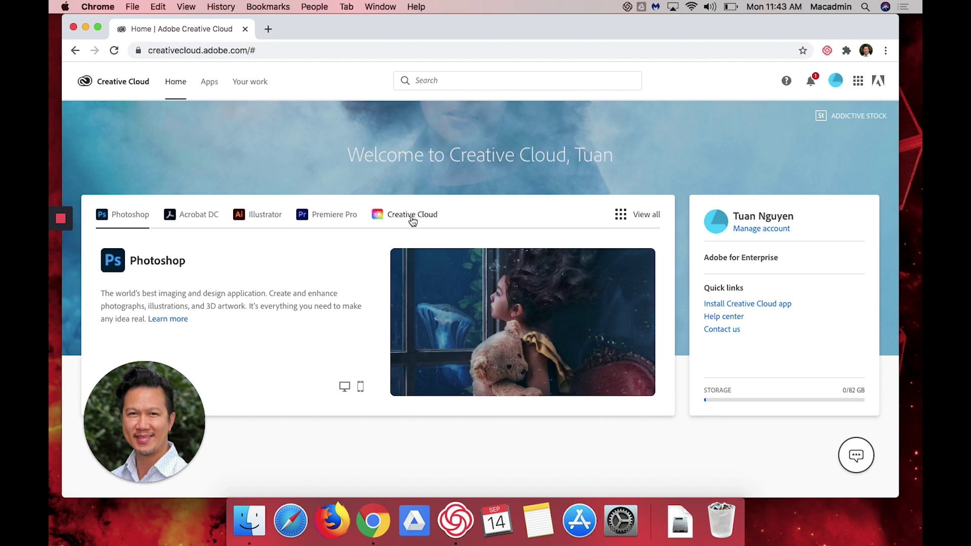
Download Creative_Cloud_Installer.dmg from the Creative Cloud for desktop page and open it
left_click(412, 219)
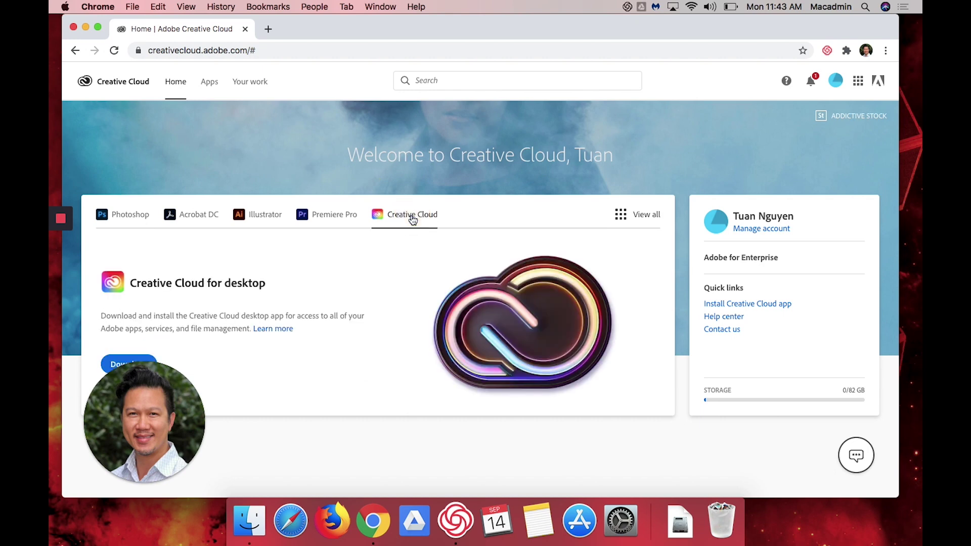
scroll(269, 287, "down", 1)
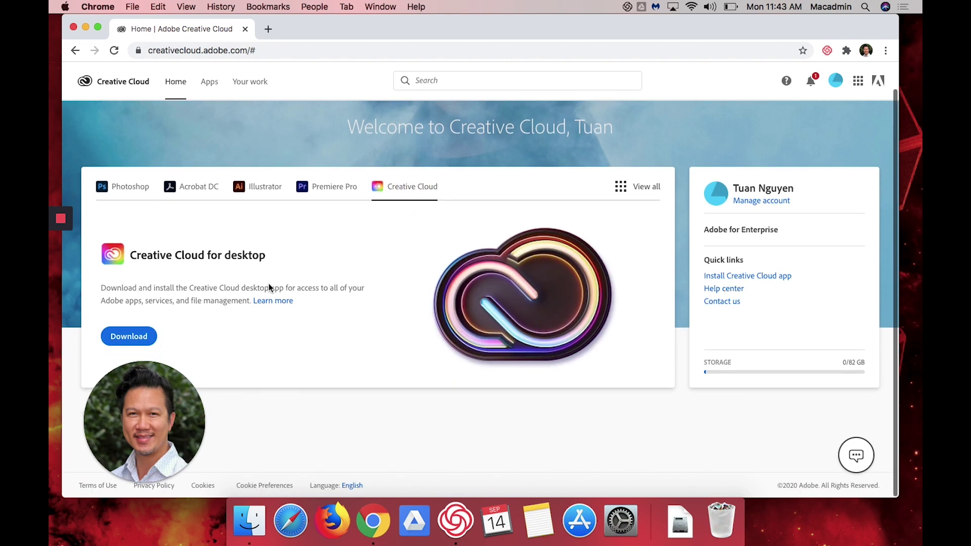
left_click(128, 340)
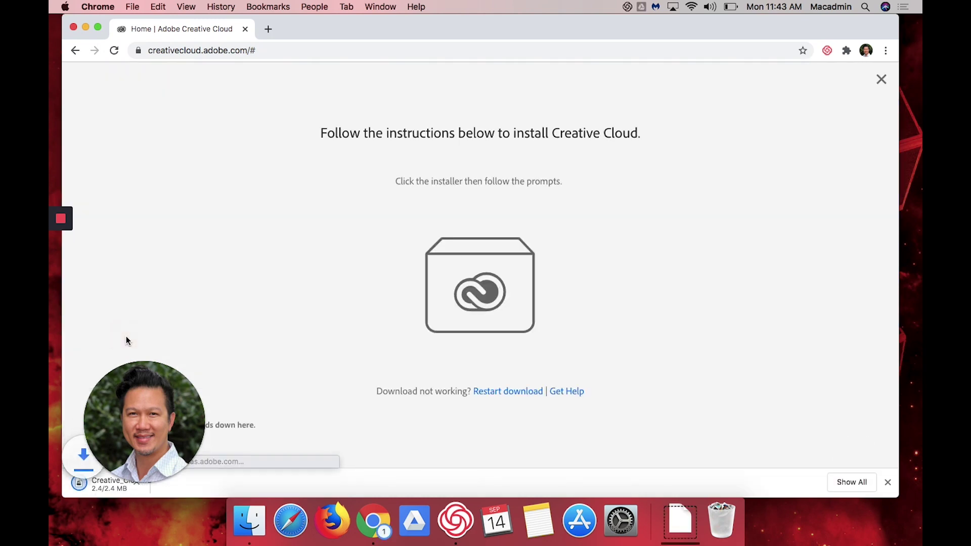
left_click_drag(157, 406, 151, 363)
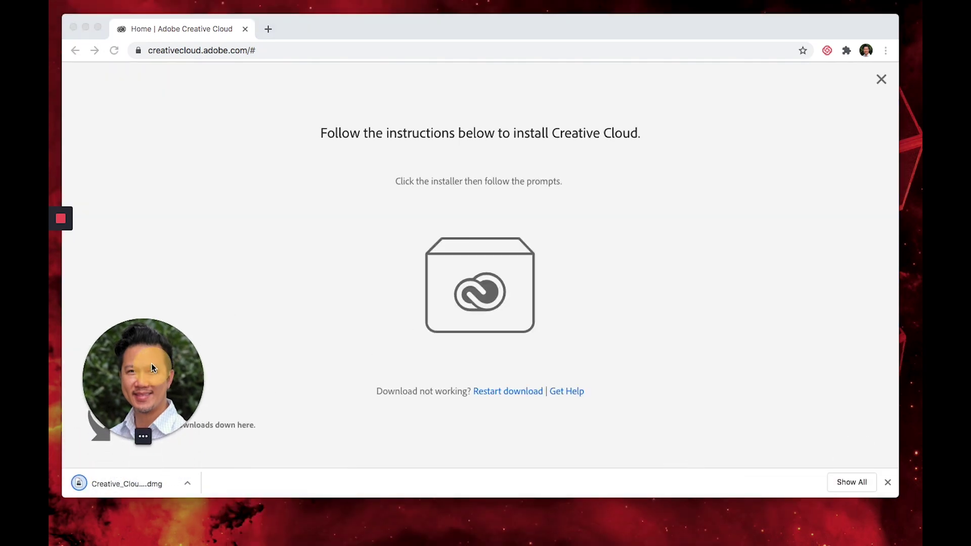
left_click(126, 485)
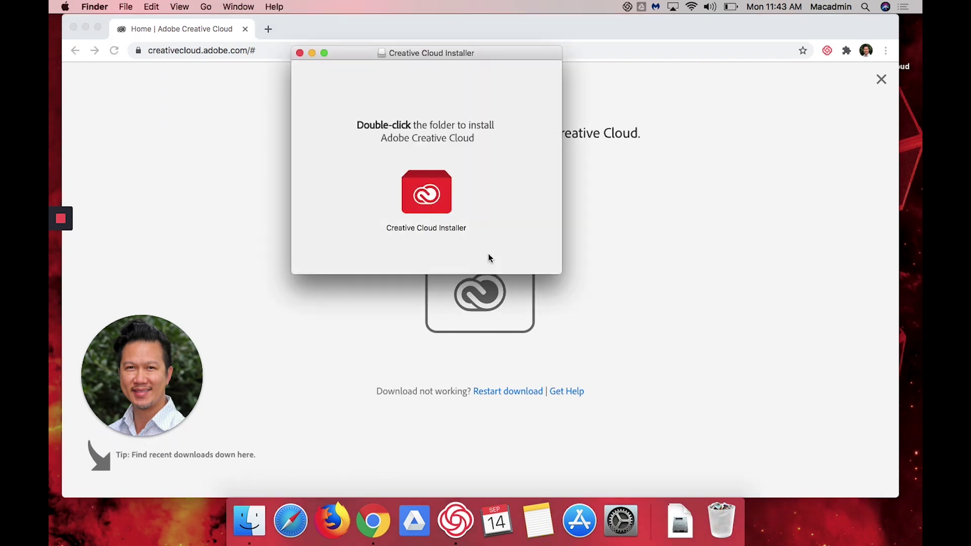
Launch the Creative Cloud Installer, allow it past the security warning, and authorize with the admin password
double_click(430, 195)
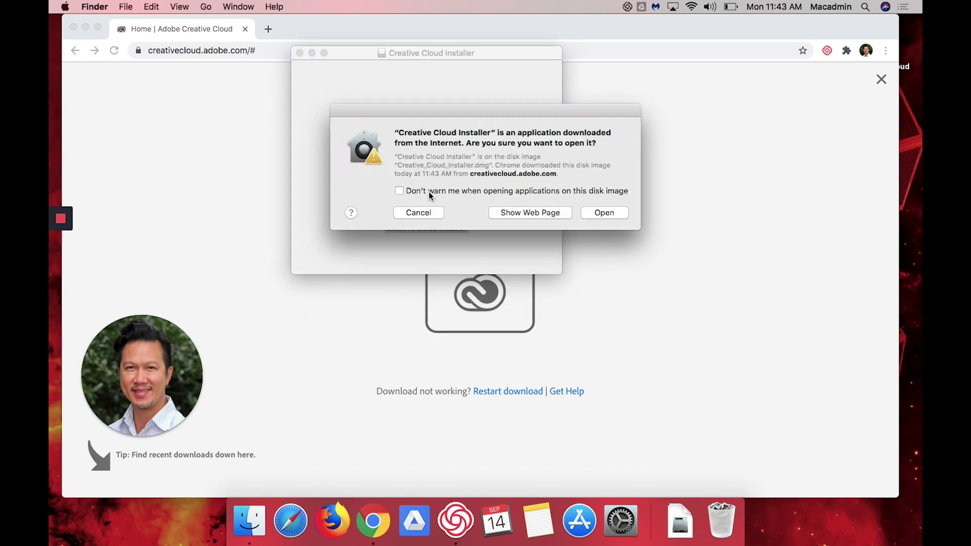
left_click(604, 213)
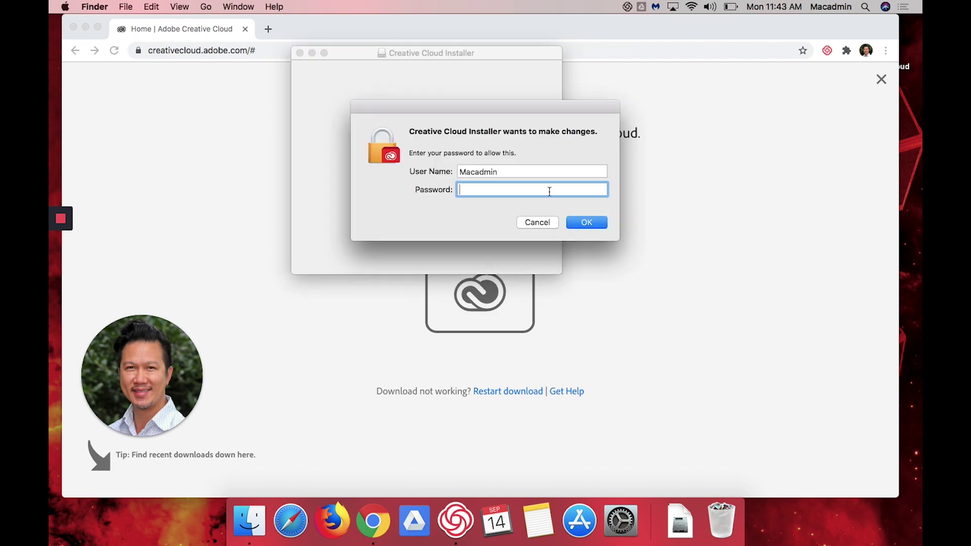
type("•••••••••")
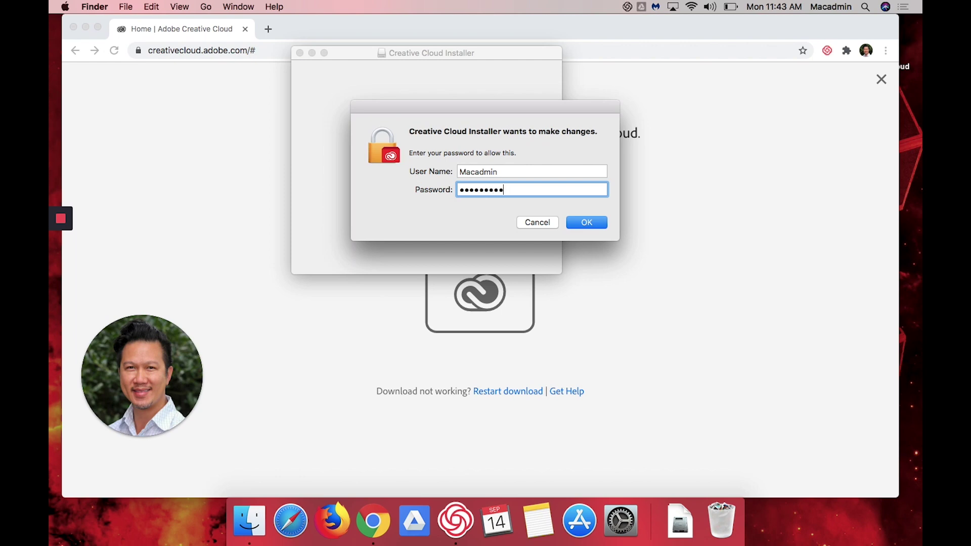
key("Return")
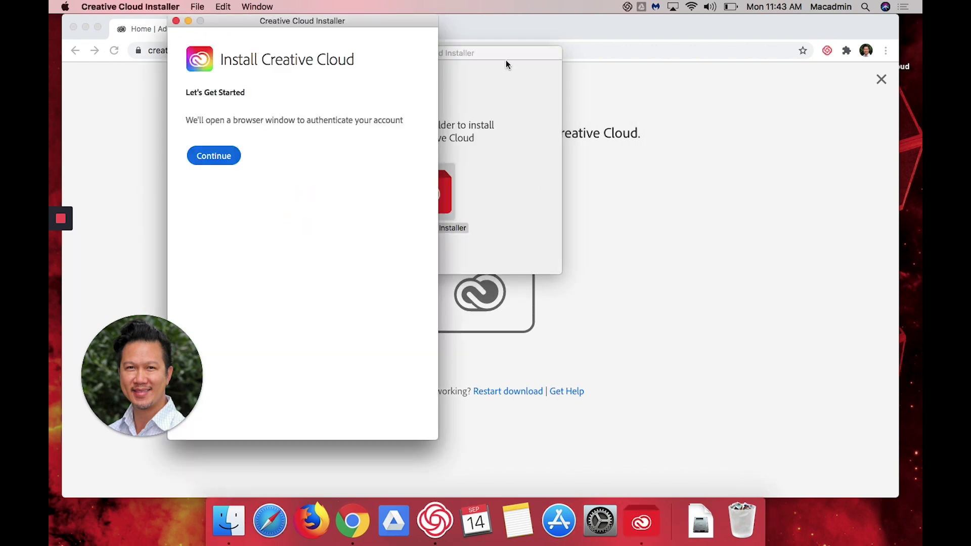
Proceed past browser authentication and start installing the Creative Cloud desktop app
left_click(220, 157)
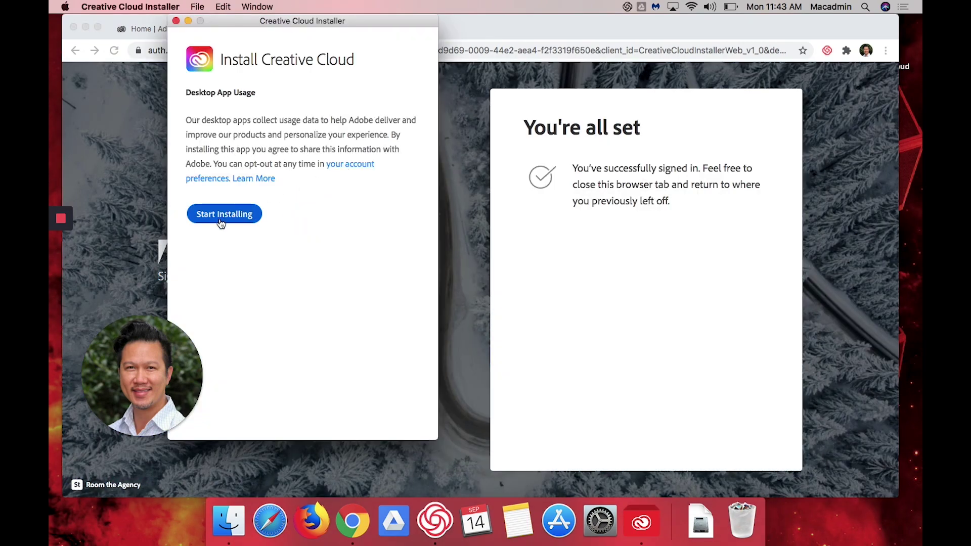
left_click(222, 220)
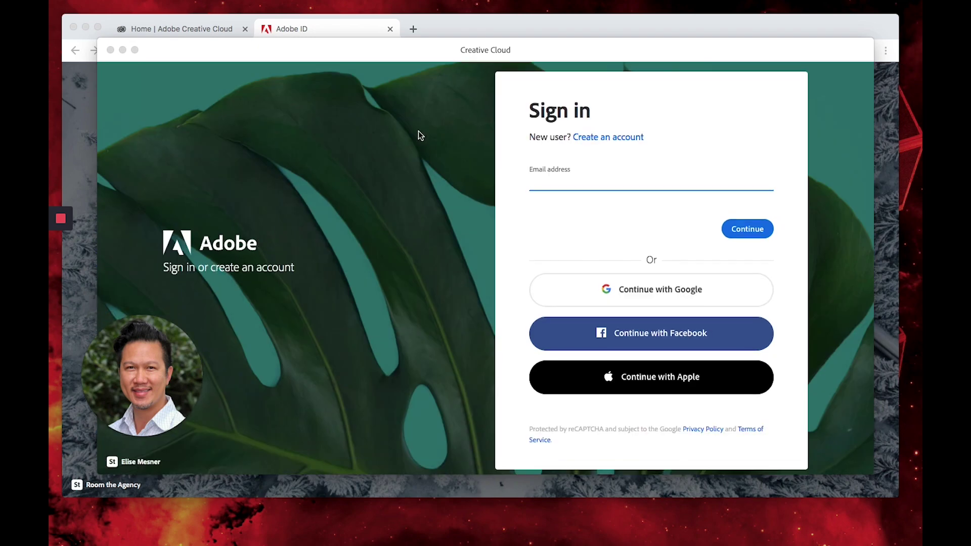
Sign in to the Creative Cloud desktop app via Google with the Enterprise ID account
left_click(650, 295)
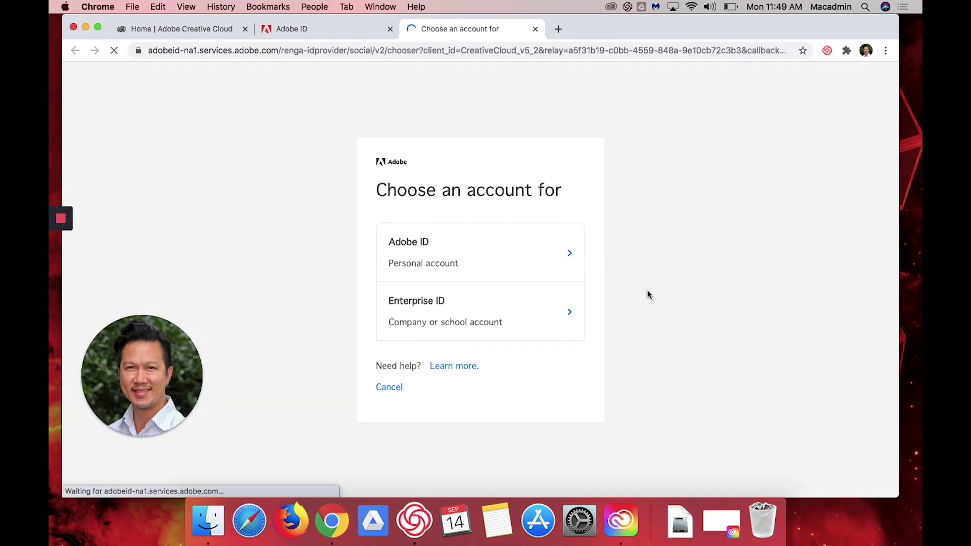
left_click(470, 316)
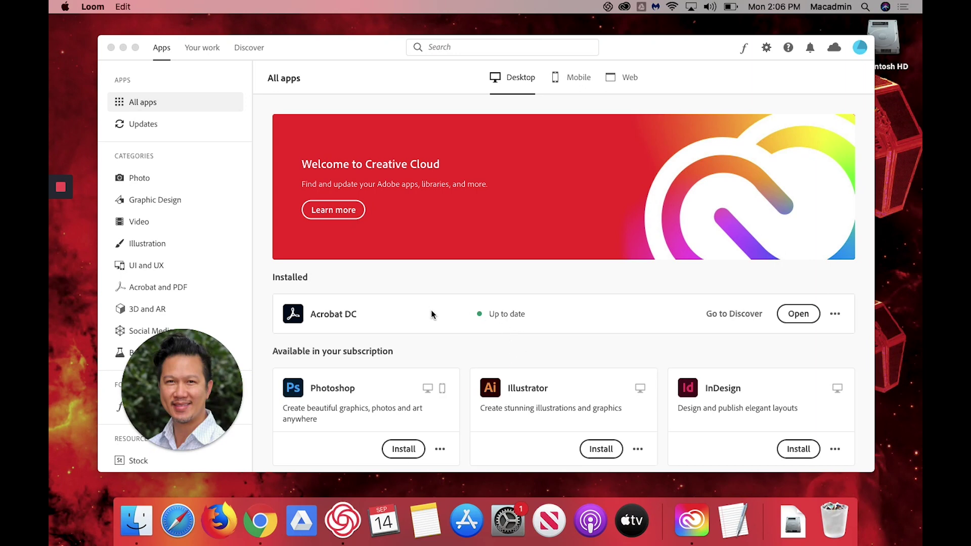
scroll(429, 308, "down", 1)
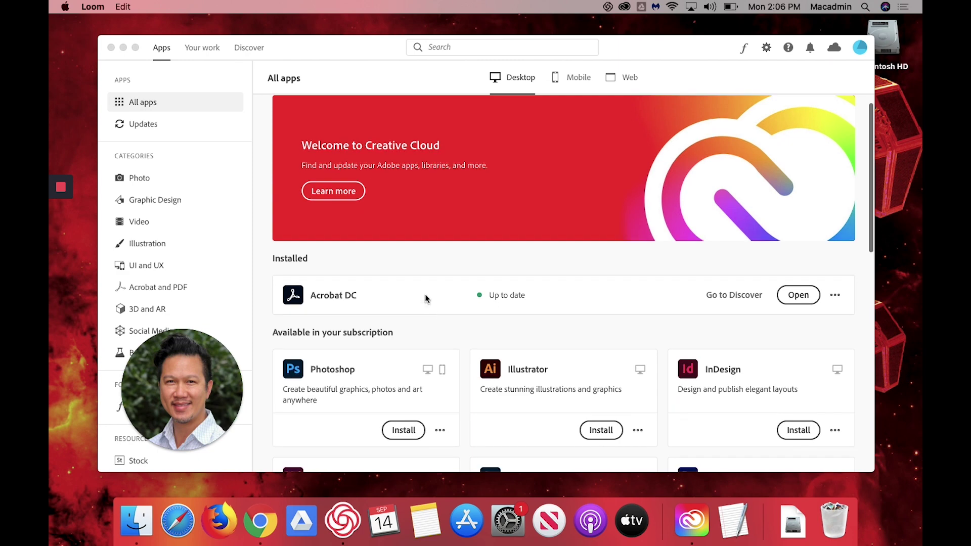
left_click(623, 8)
left_click(624, 7)
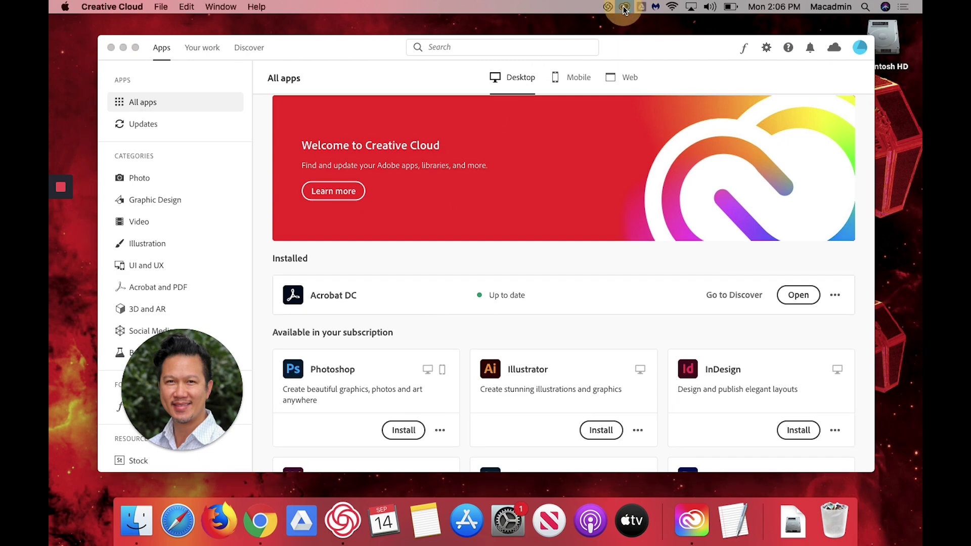
left_click_drag(380, 47, 383, 44)
scroll(414, 419, "down", 5)
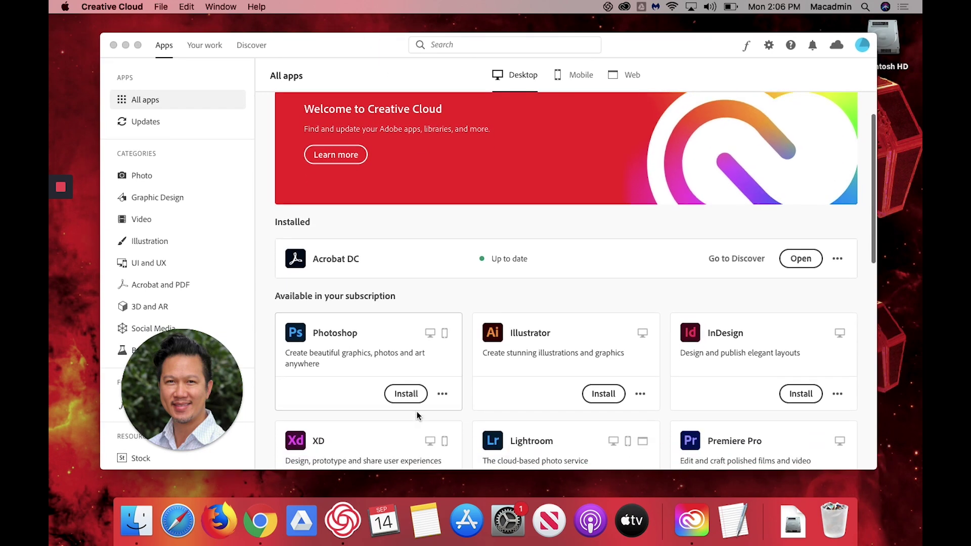
scroll(417, 414, "down", 5)
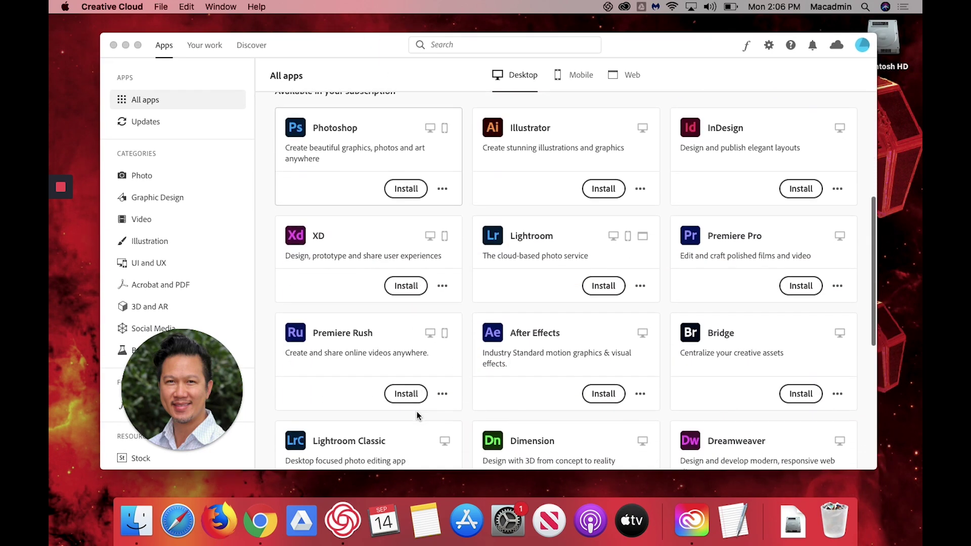
scroll(418, 415, "down", 10)
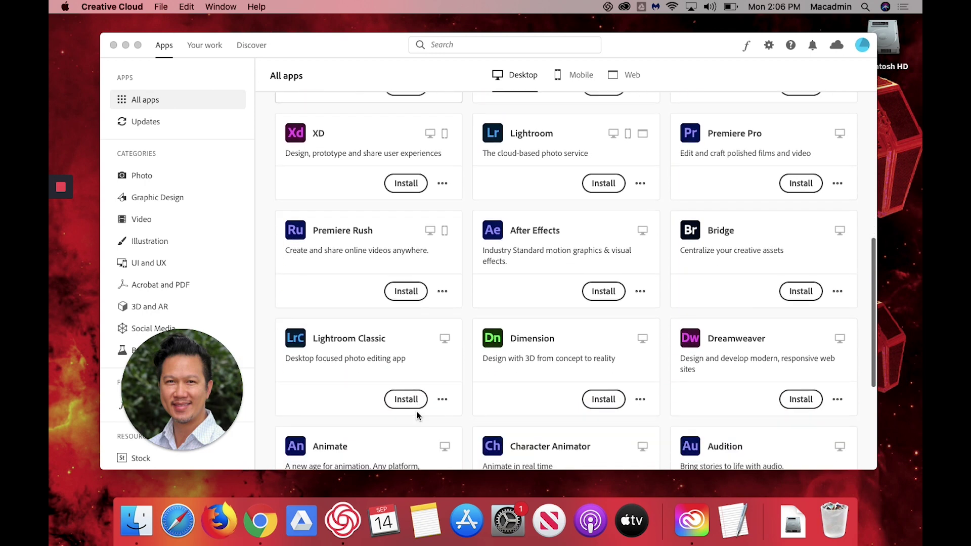
scroll(417, 415, "up", 10)
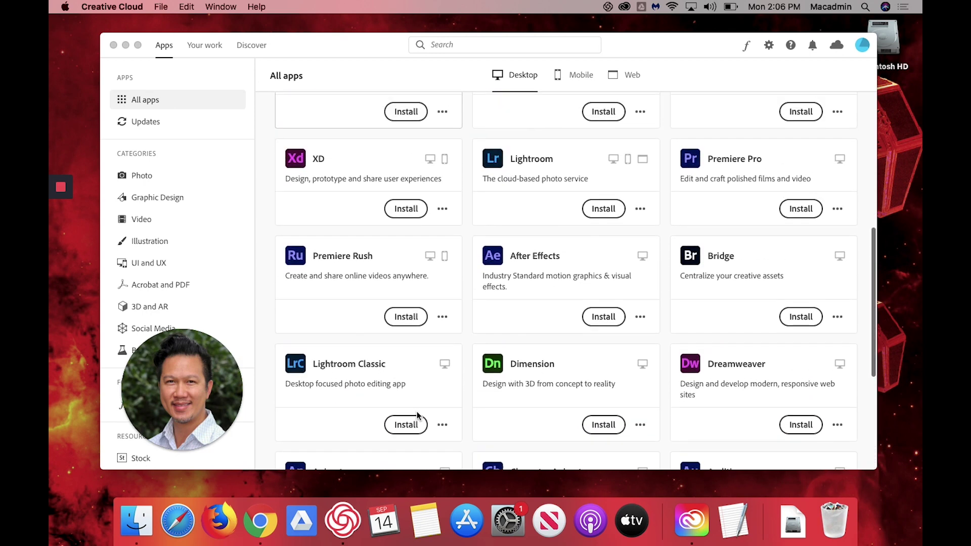
scroll(417, 413, "up", 6)
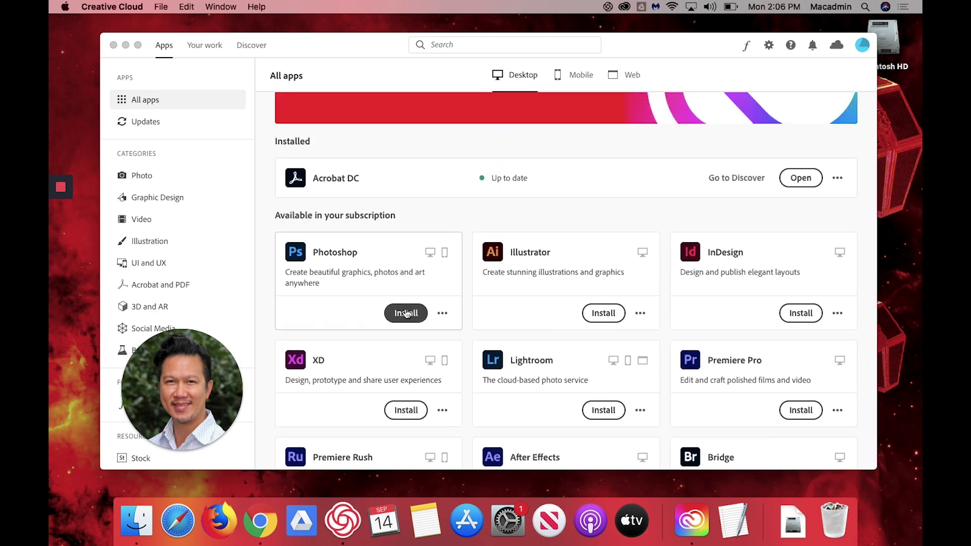
Install Photoshop with admin password approval, dismissing the progress and Get to know Photoshop tips
left_click(406, 314)
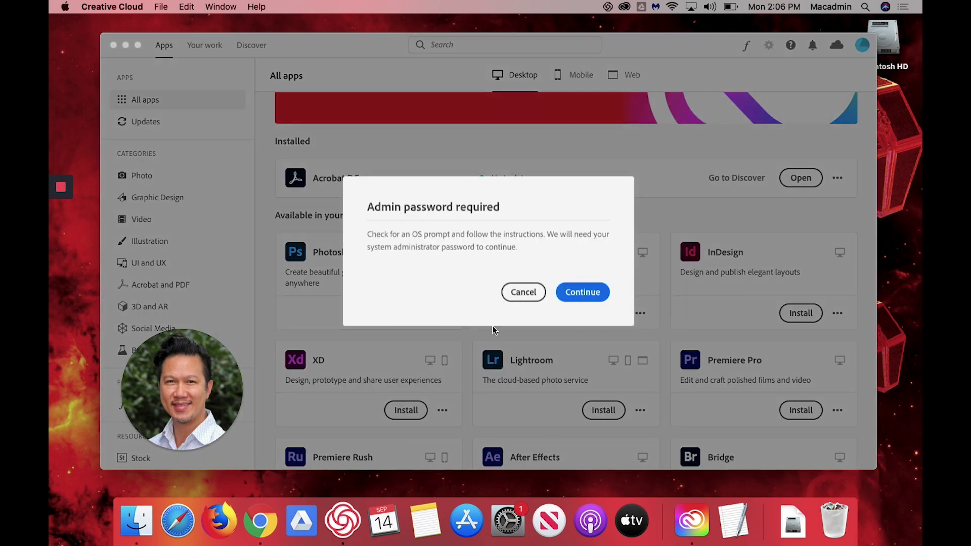
left_click(579, 297)
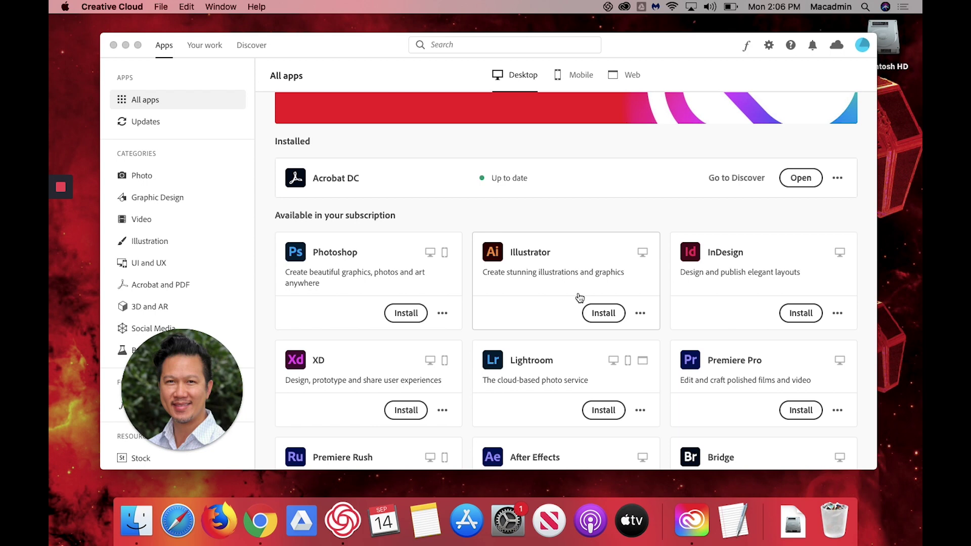
type("••")
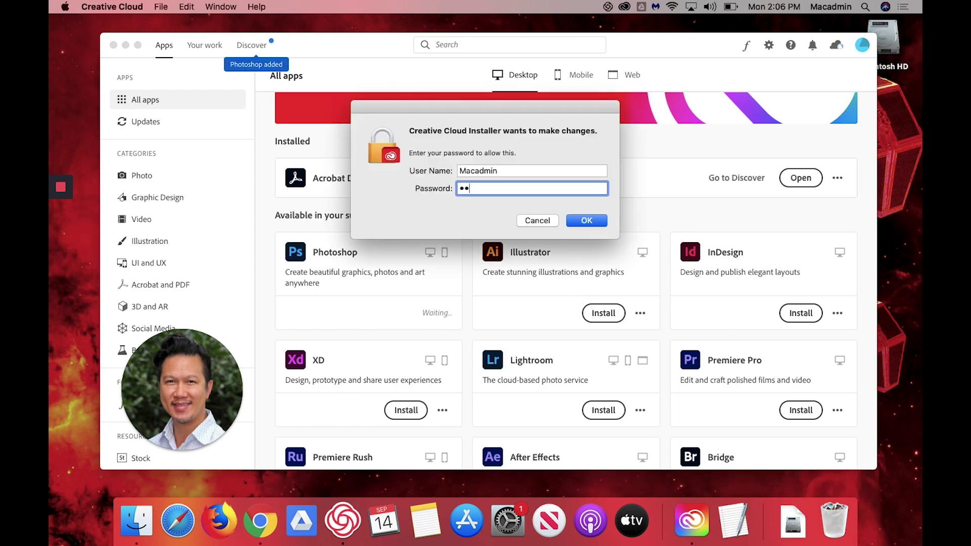
type("•••••••")
key("Return")
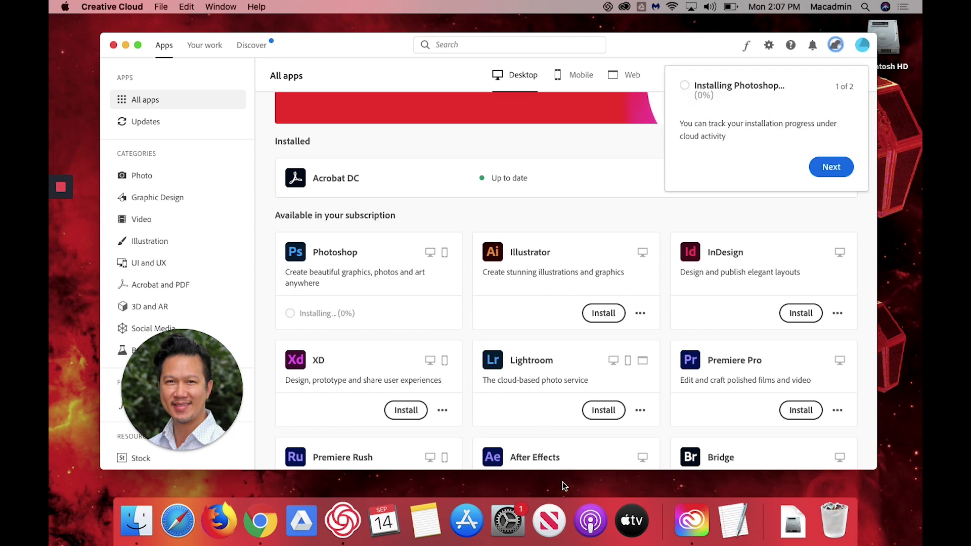
left_click(832, 167)
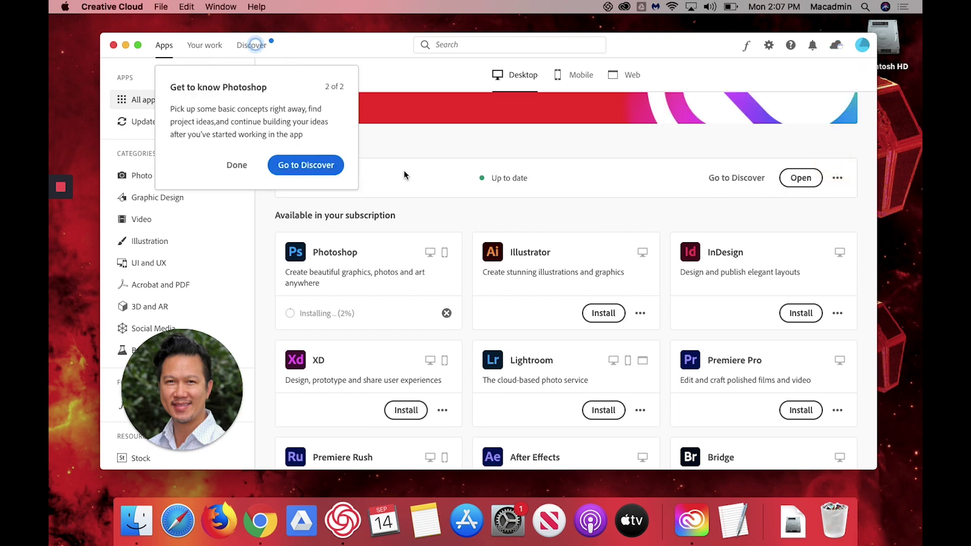
left_click(248, 165)
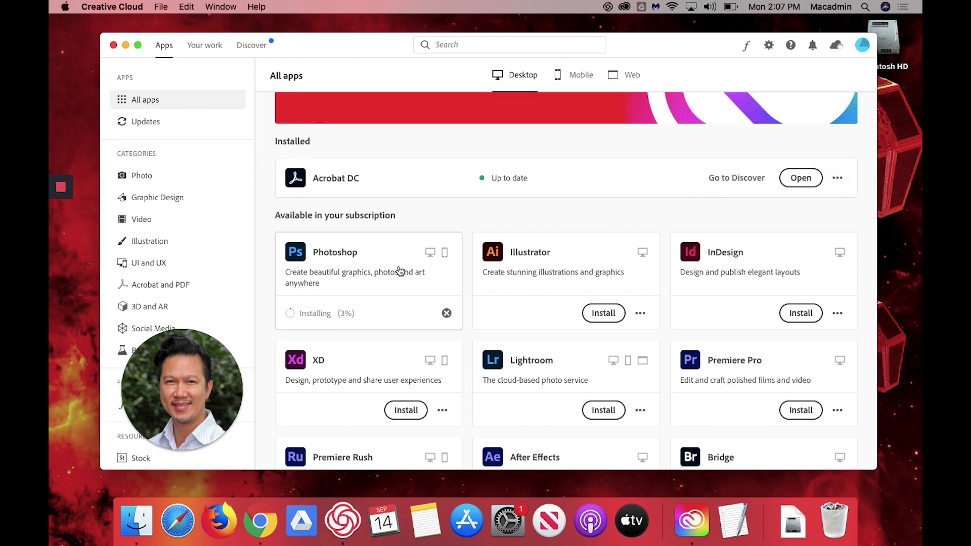